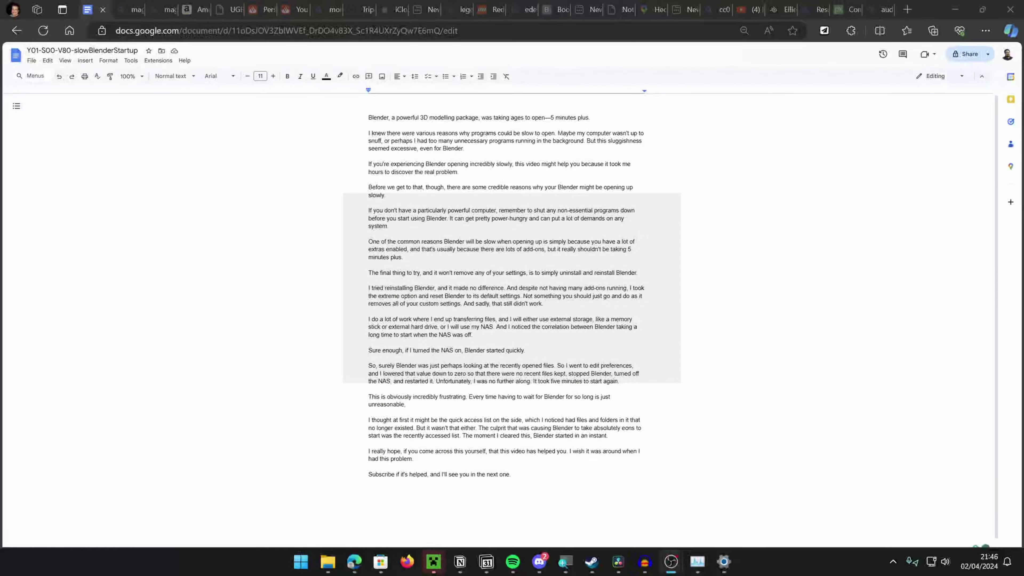
# - Minimise the open browser, Discord, Notion, Steam and remaining program windows one after another
pyautogui.click(955, 9)
pyautogui.click(955, 9)
pyautogui.click(976, 8)
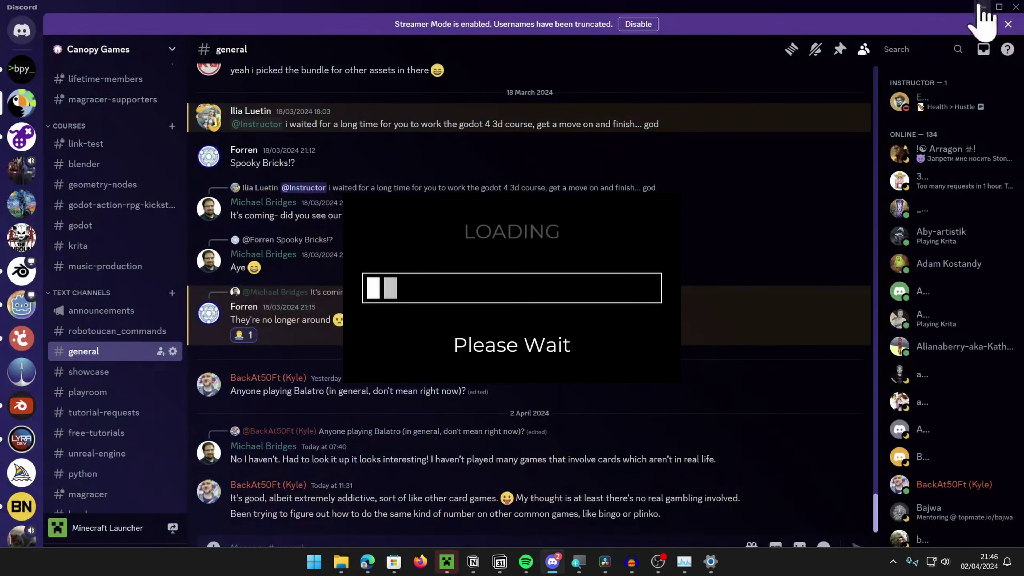
pyautogui.click(983, 7)
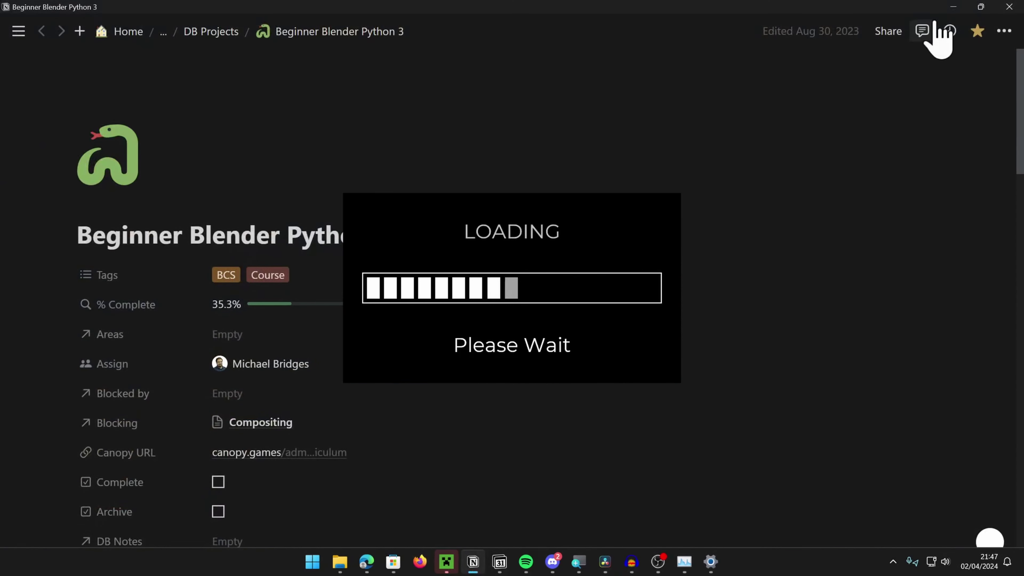
pyautogui.click(952, 8)
pyautogui.click(952, 9)
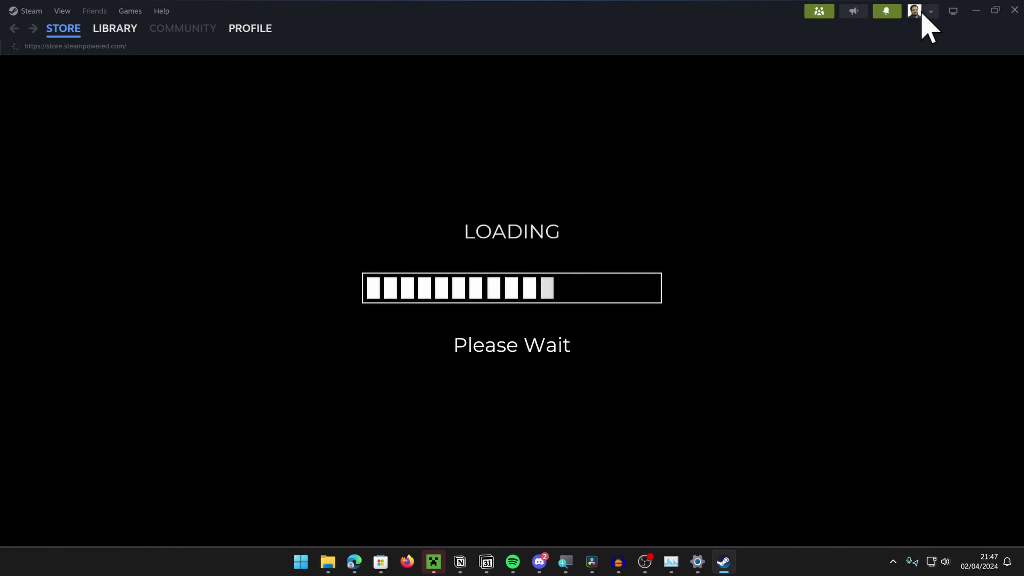
pyautogui.click(975, 10)
pyautogui.click(952, 8)
pyautogui.click(953, 8)
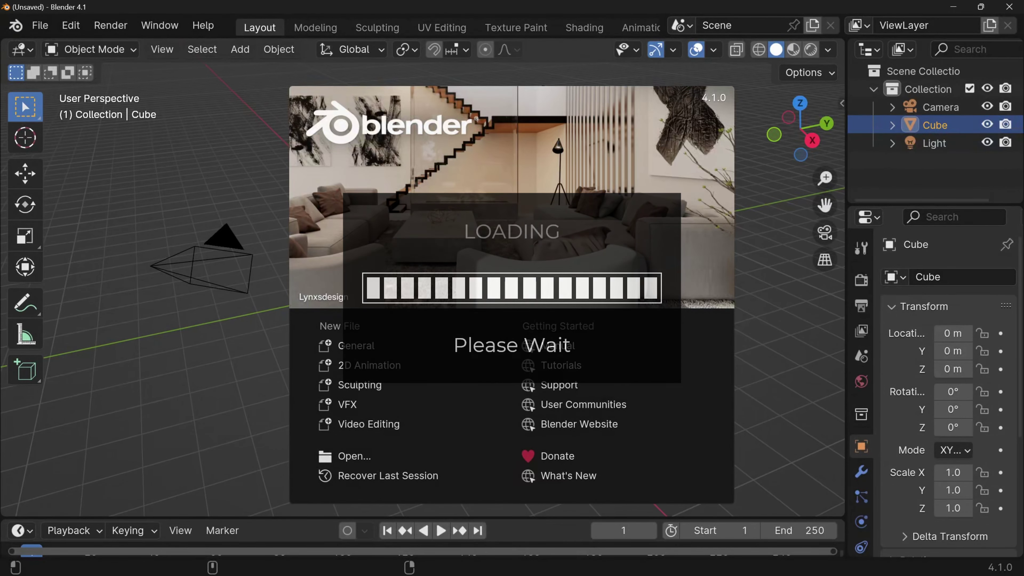
# - Review the enabled add-ons in Preferences by filtering the list to enabled ones only, restore the full list and close Preferences
pyautogui.click(679, 332)
pyautogui.click(85, 34)
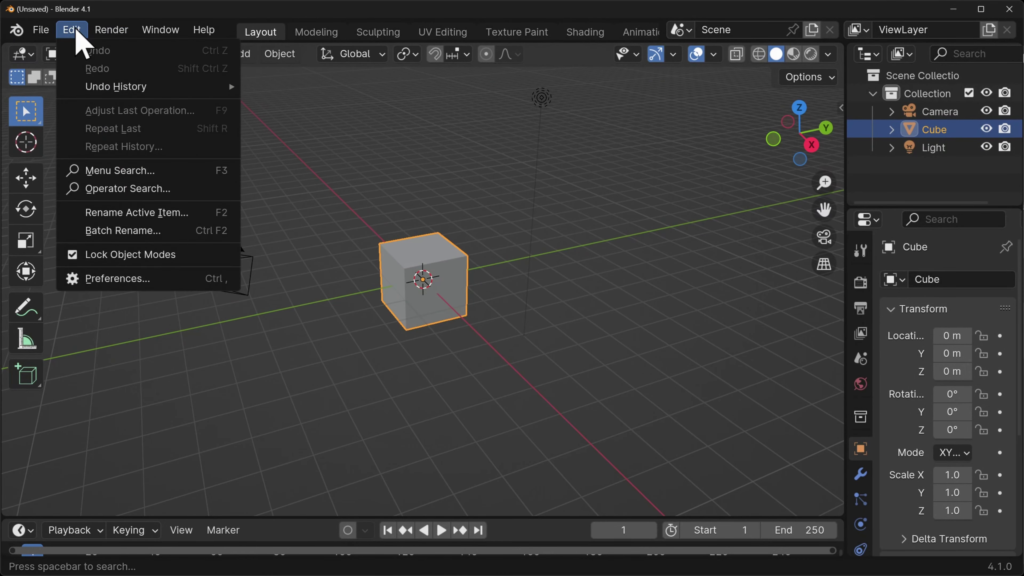
pyautogui.click(165, 279)
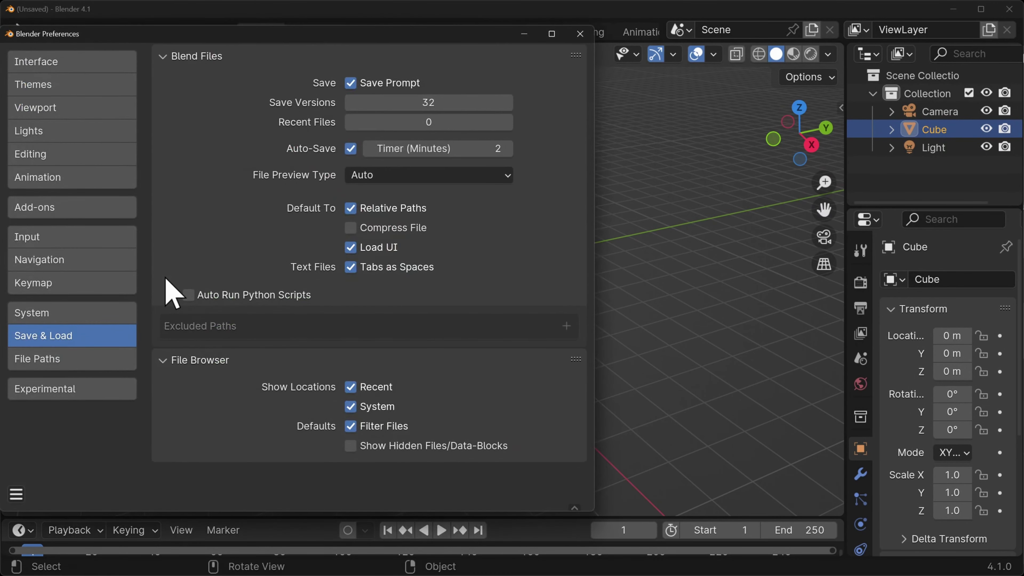
pyautogui.click(106, 208)
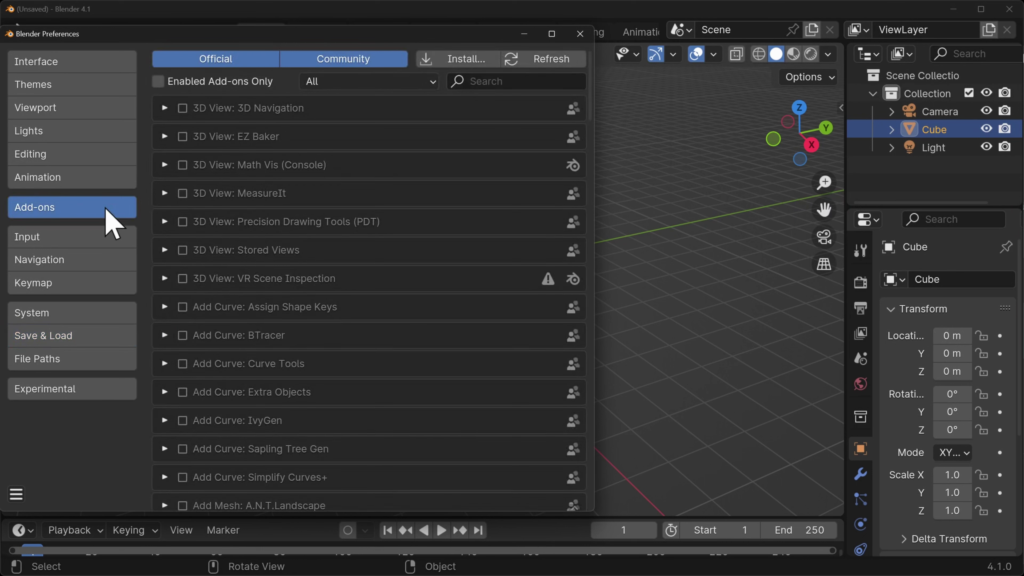
pyautogui.click(260, 82)
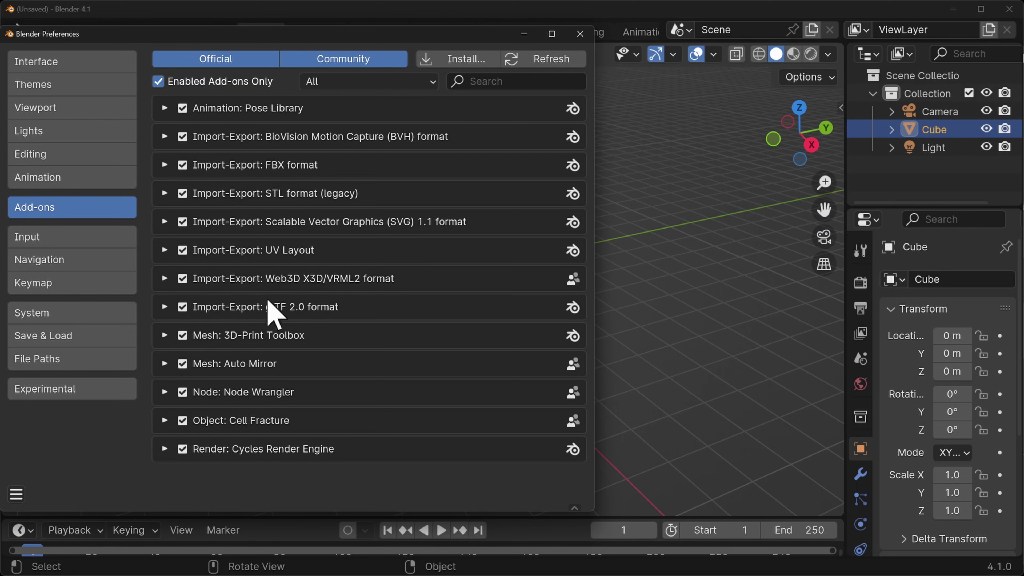
pyautogui.click(158, 81)
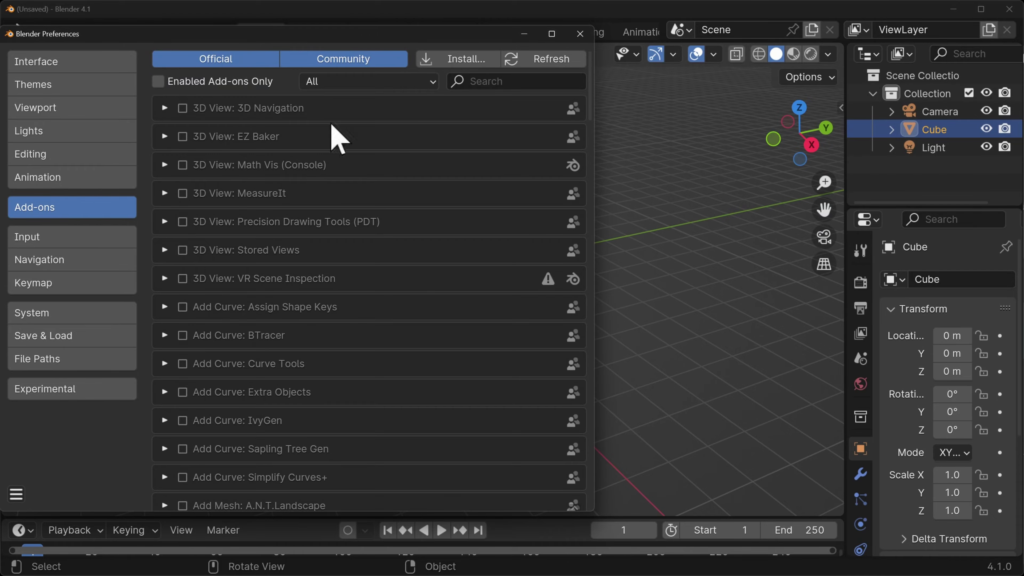
pyautogui.click(681, 212)
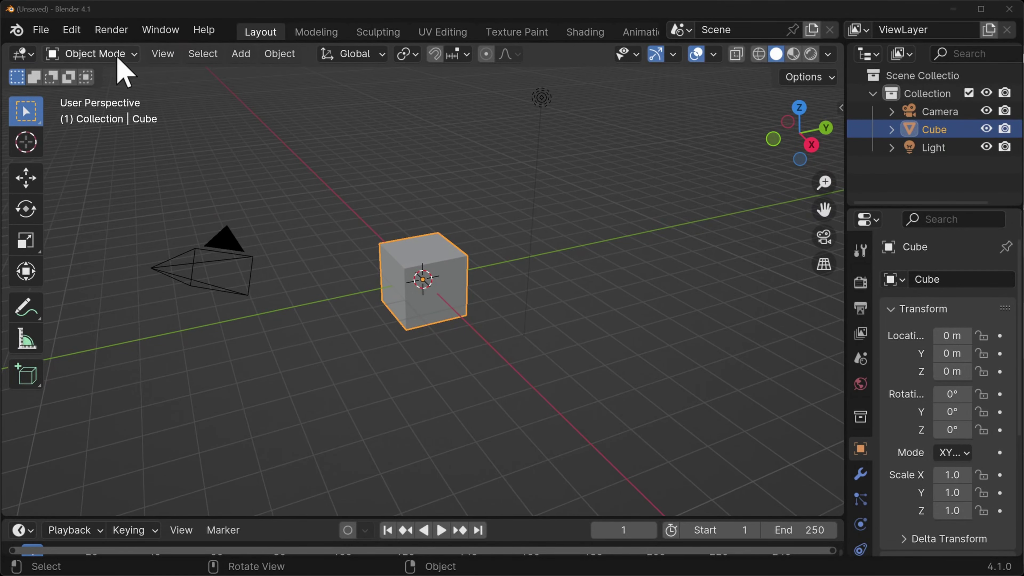
pyautogui.click(71, 29)
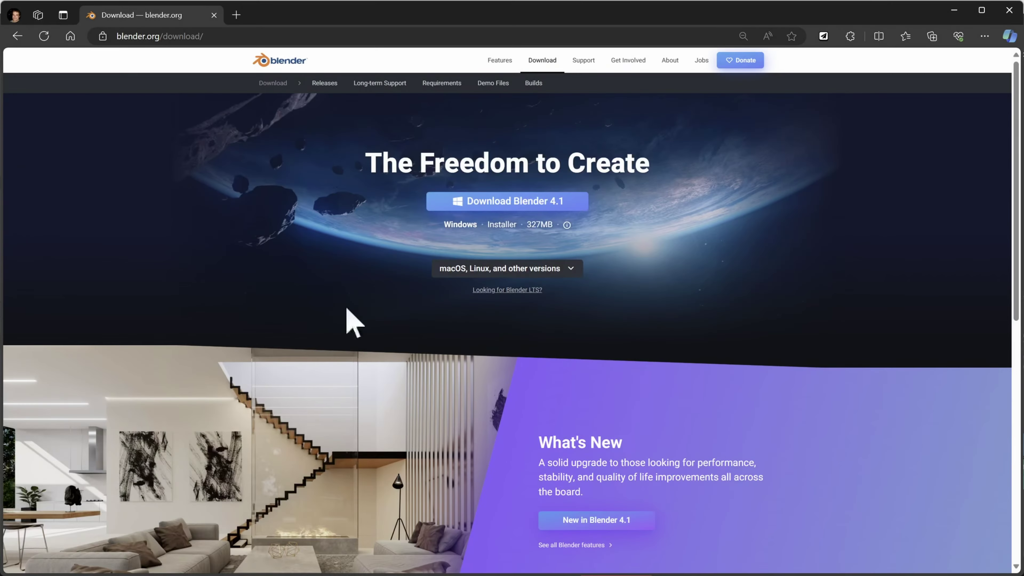
# - Download the Blender 4.1 Windows installer from blender.org and complete the setup wizard, accepting the licence agreement
pyautogui.click(546, 201)
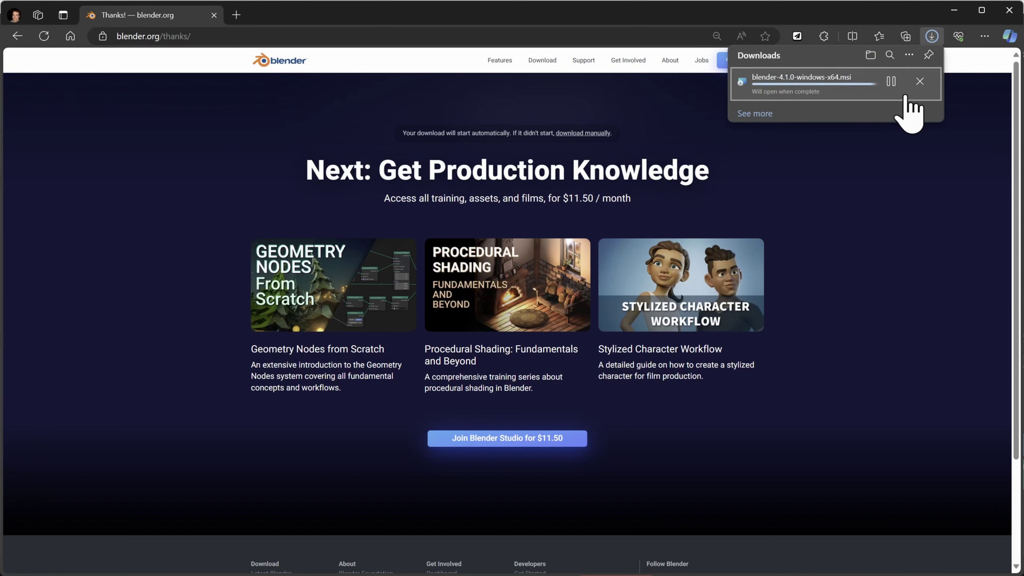
pyautogui.click(763, 392)
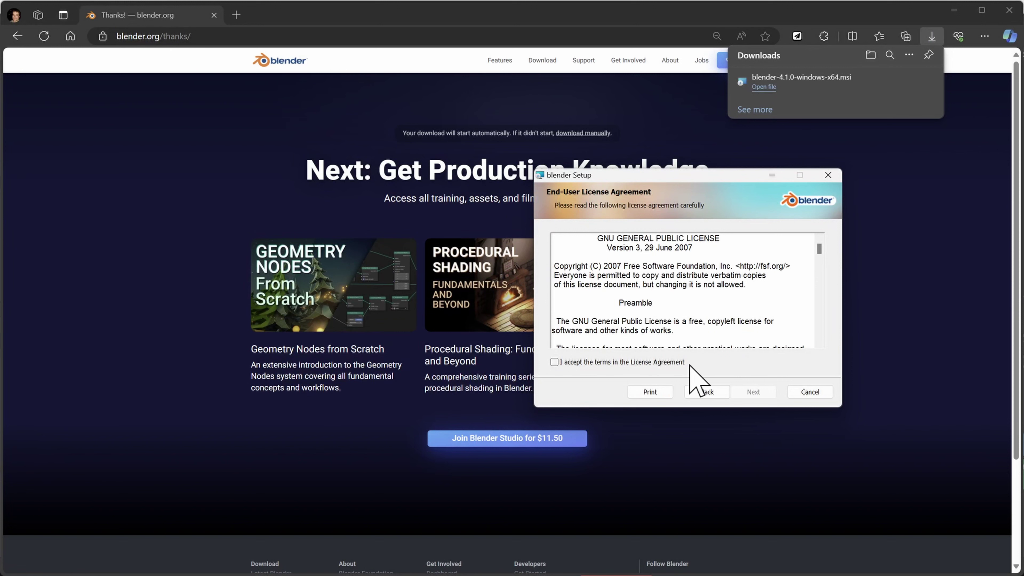
pyautogui.click(547, 362)
pyautogui.click(763, 392)
pyautogui.click(752, 395)
pyautogui.click(752, 395)
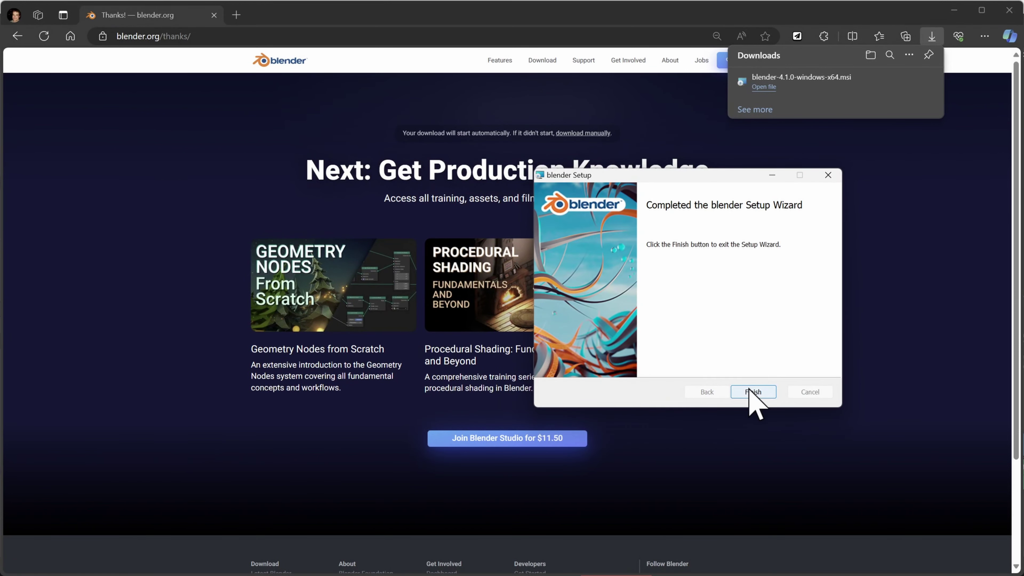
pyautogui.click(752, 391)
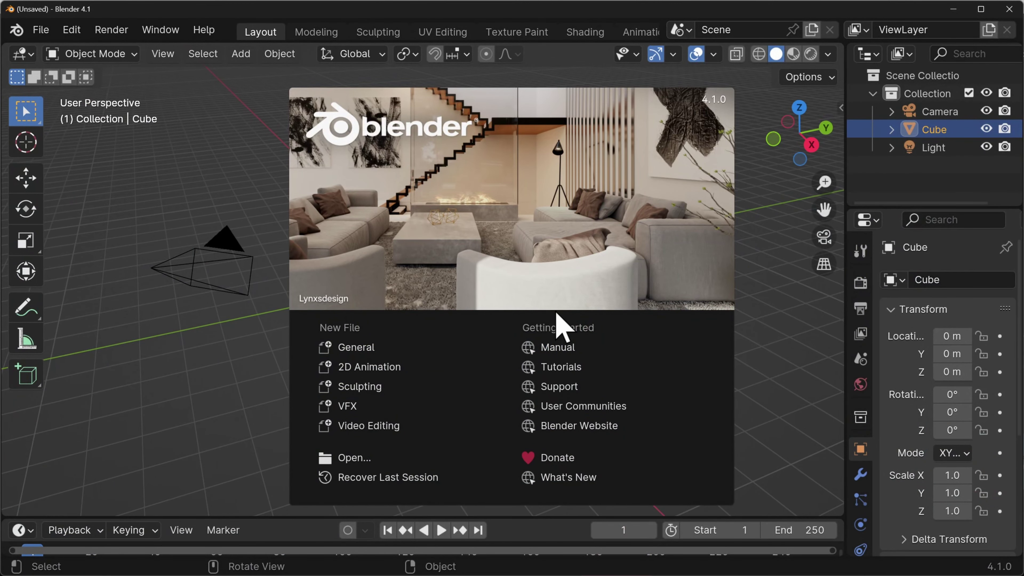
# - Load the factory settings in Blender
pyautogui.click(40, 30)
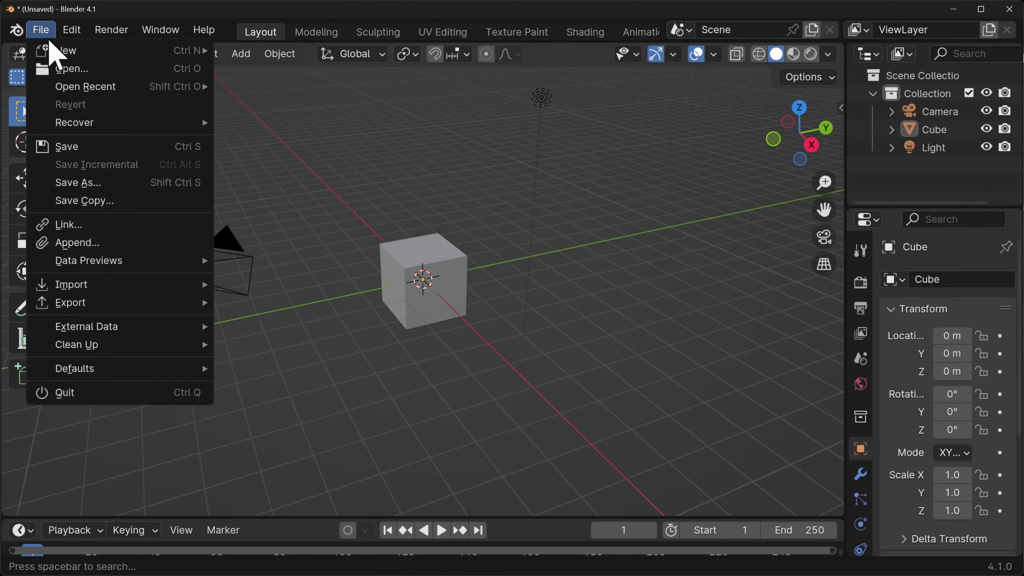
pyautogui.moveTo(173, 366)
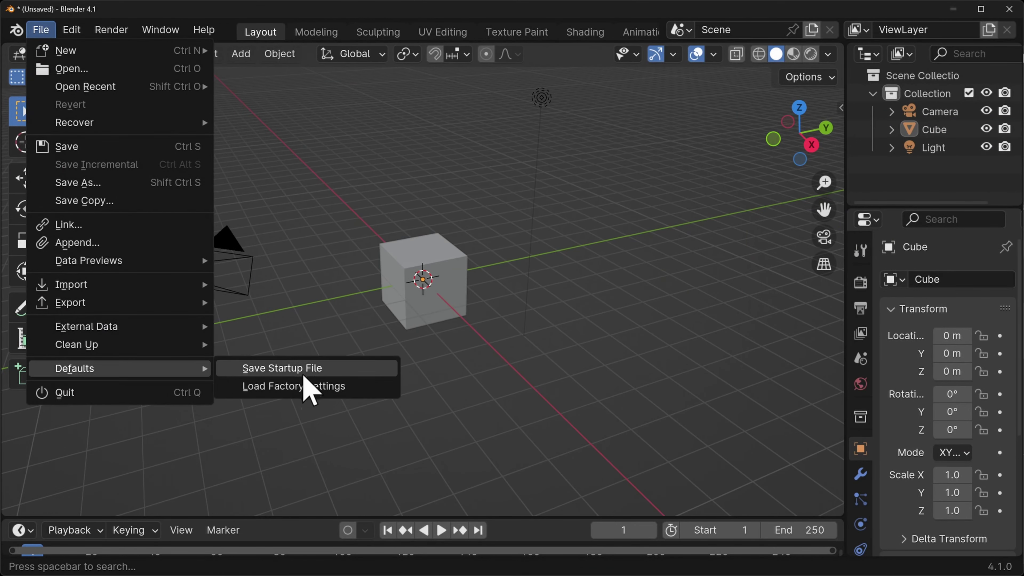
pyautogui.click(358, 386)
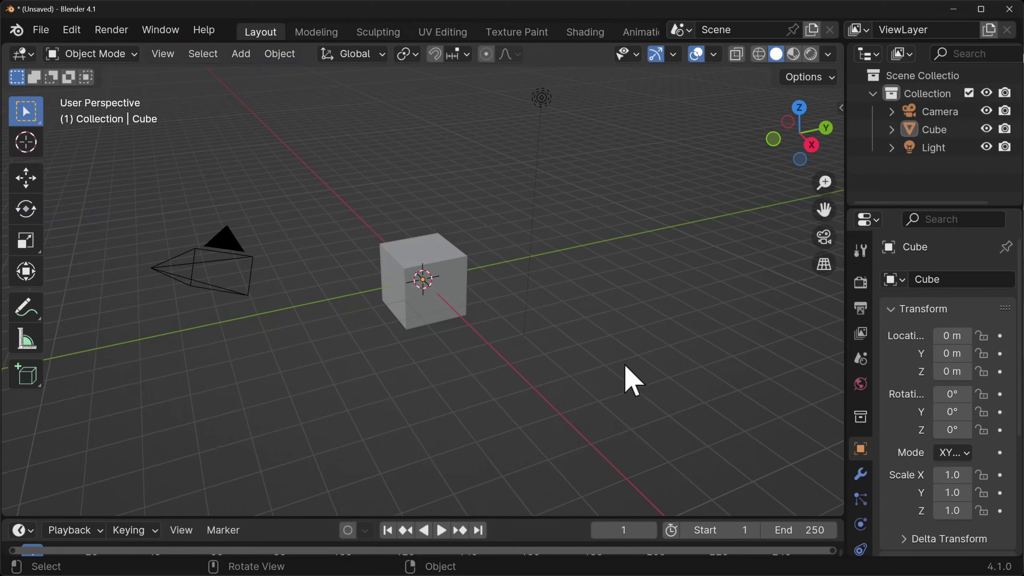
# - Edit the number of recent files kept in the Save & Load preferences
pyautogui.click(72, 29)
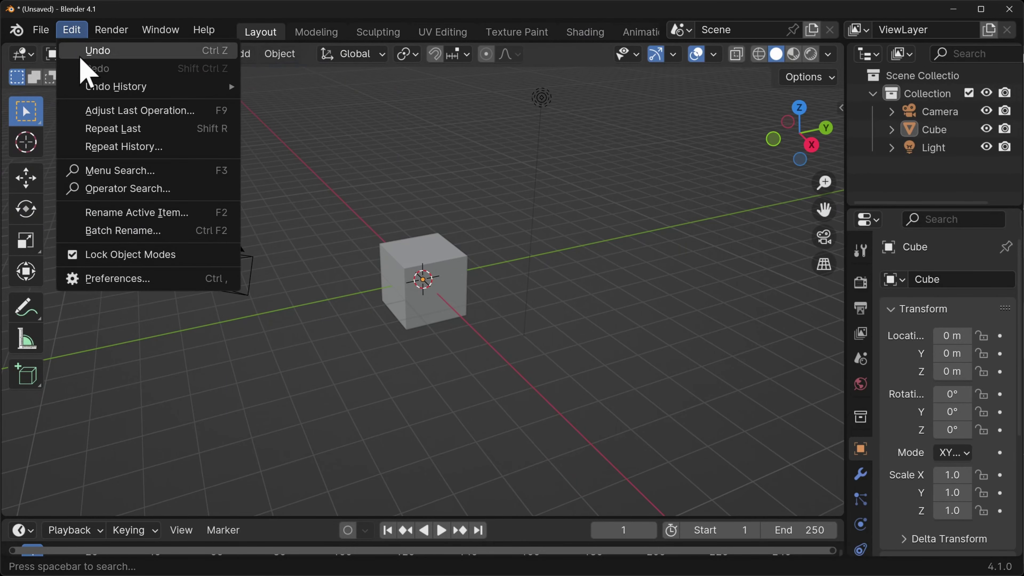
pyautogui.click(144, 282)
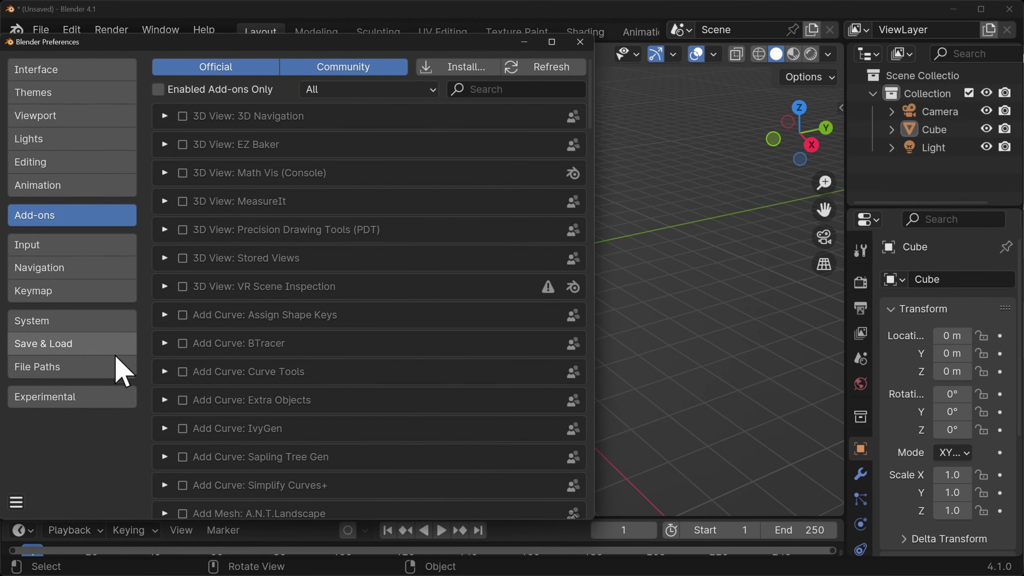
pyautogui.click(99, 354)
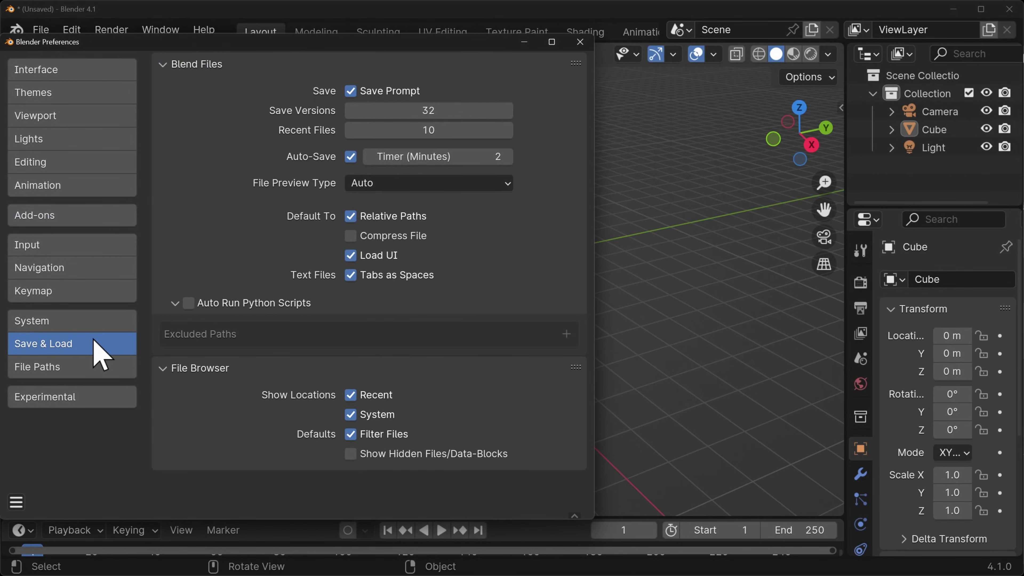
pyautogui.click(439, 131)
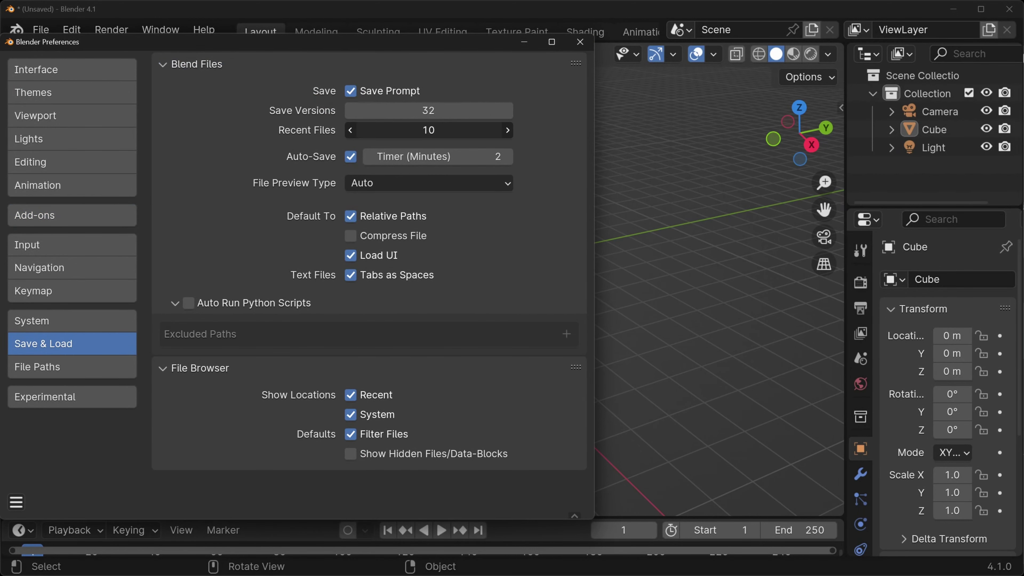
pyautogui.moveTo(439, 131); pyautogui.dragTo(441, 132)
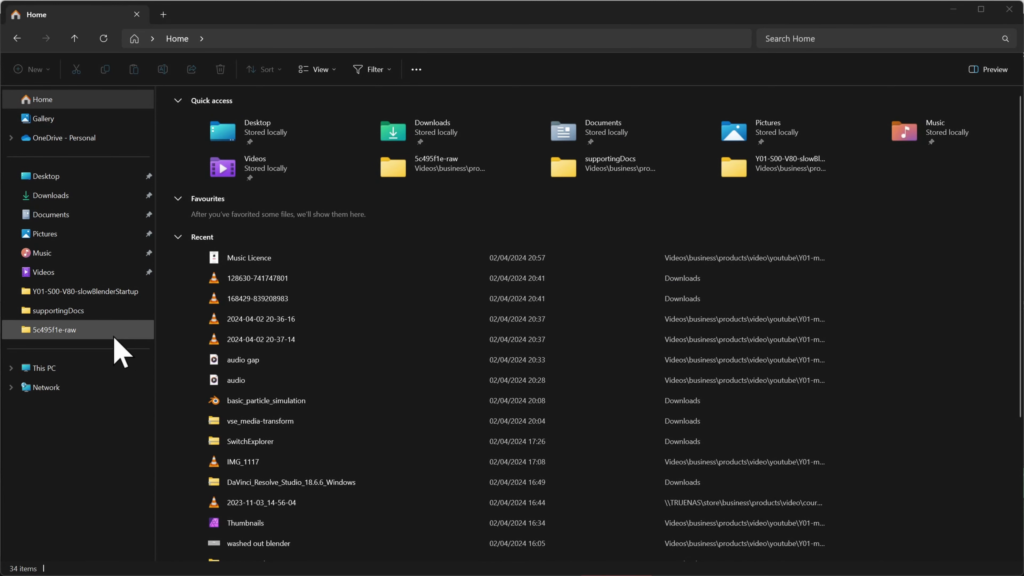
# - Switch to File Explorer and collapse and expand the Recent files section on the Home page
pyautogui.click(182, 237)
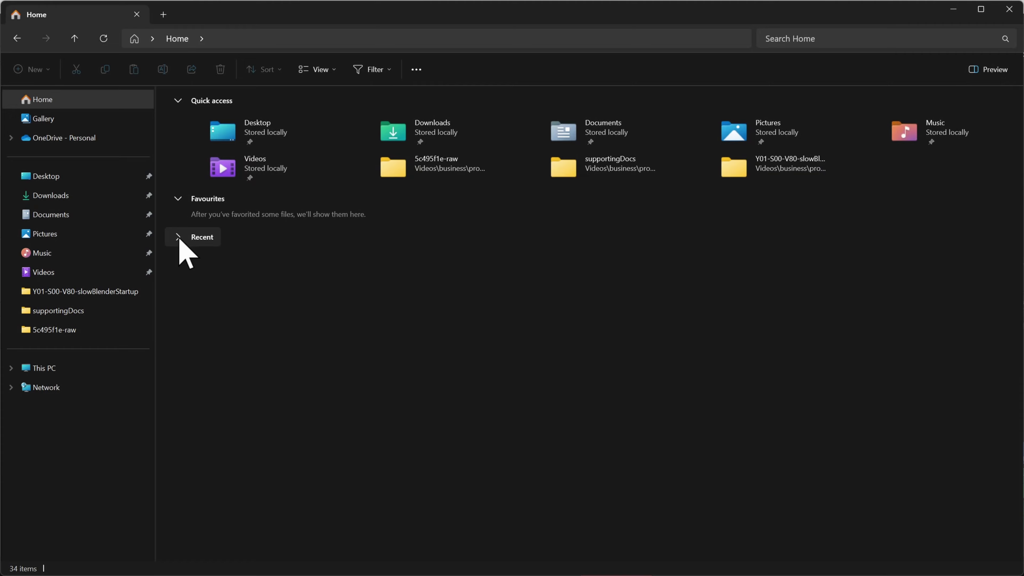
pyautogui.click(179, 240)
pyautogui.click(180, 241)
pyautogui.click(179, 239)
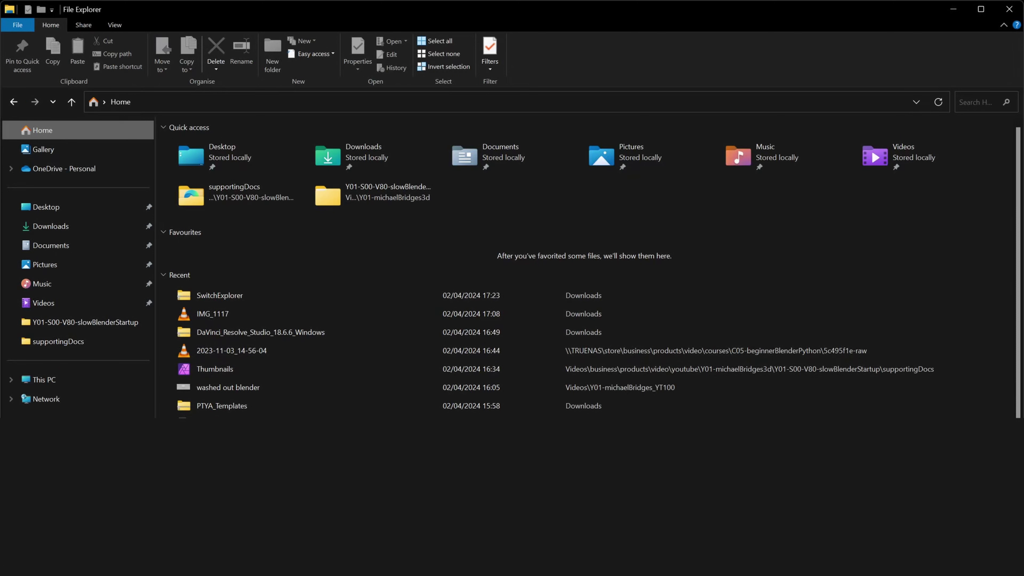
# - Open the folder and search options in the classic-style File Explorer window and move the dialog away from the navigation pane
pyautogui.click(116, 26)
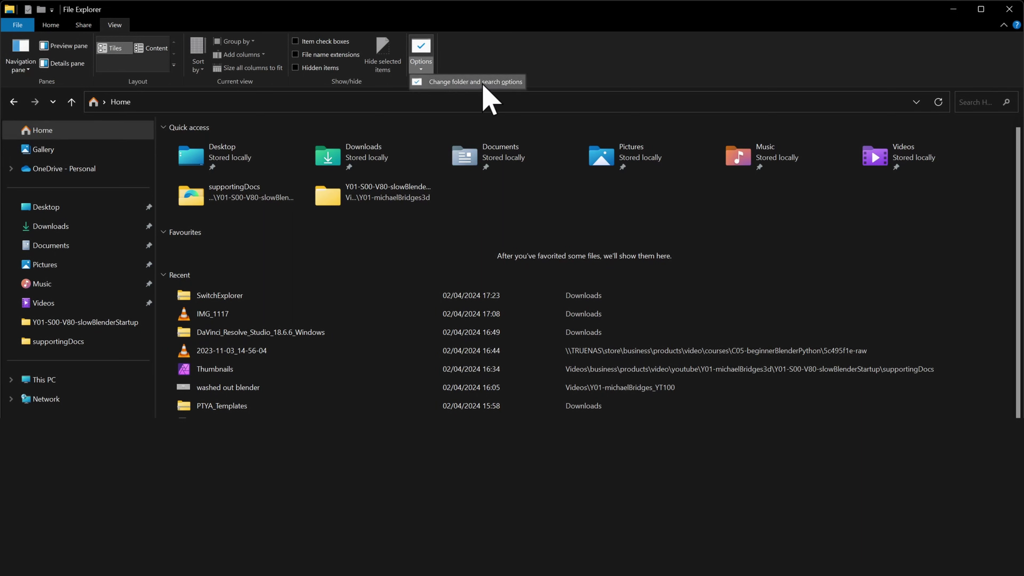
pyautogui.click(424, 44)
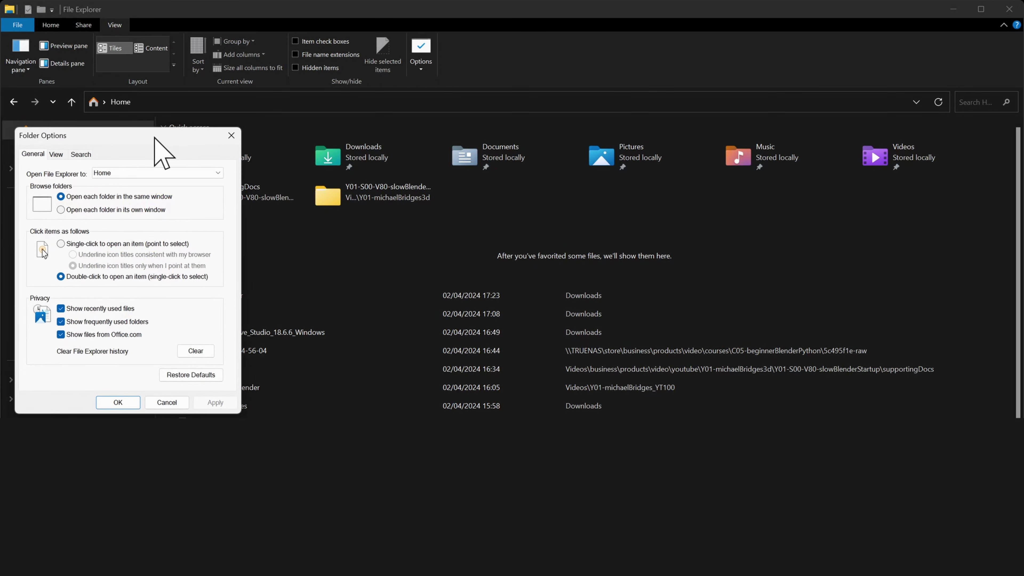
pyautogui.moveTo(155, 138); pyautogui.dragTo(433, 200)
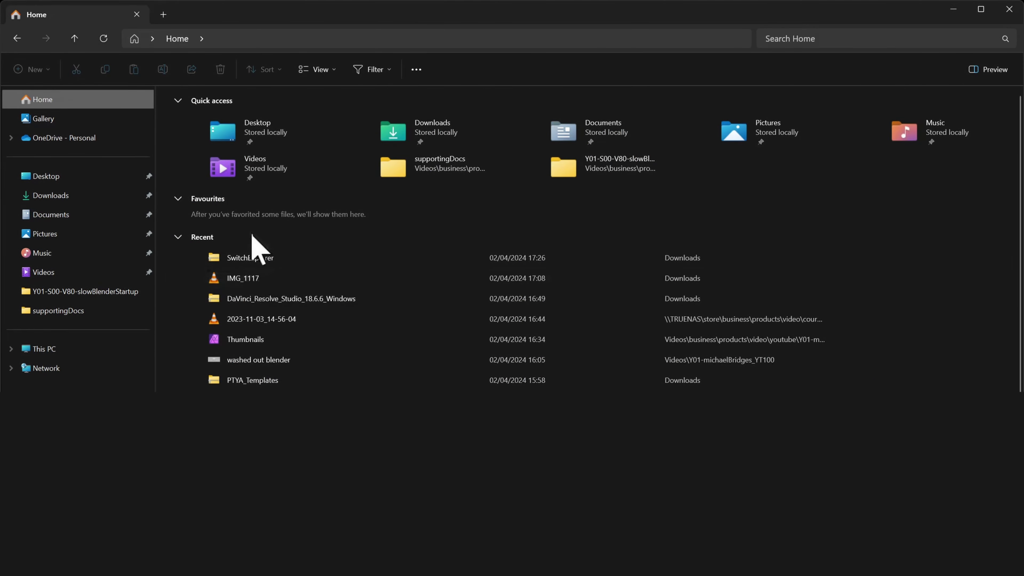
# - Open Folder Options in the Windows 11-style File Explorer window and move the dialog clear of the navigation pane
pyautogui.click(419, 74)
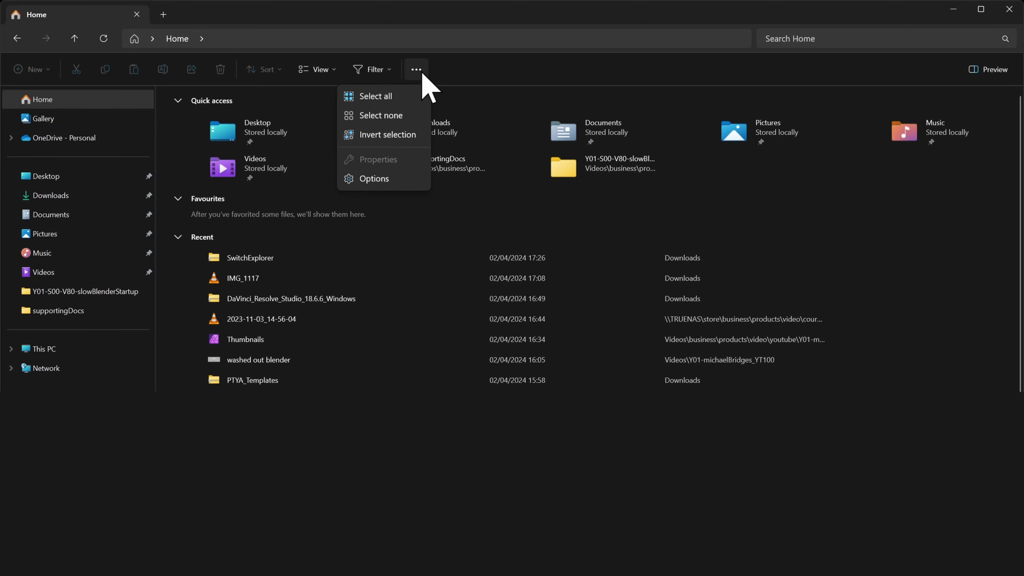
pyautogui.click(407, 186)
pyautogui.moveTo(183, 111); pyautogui.dragTo(406, 151)
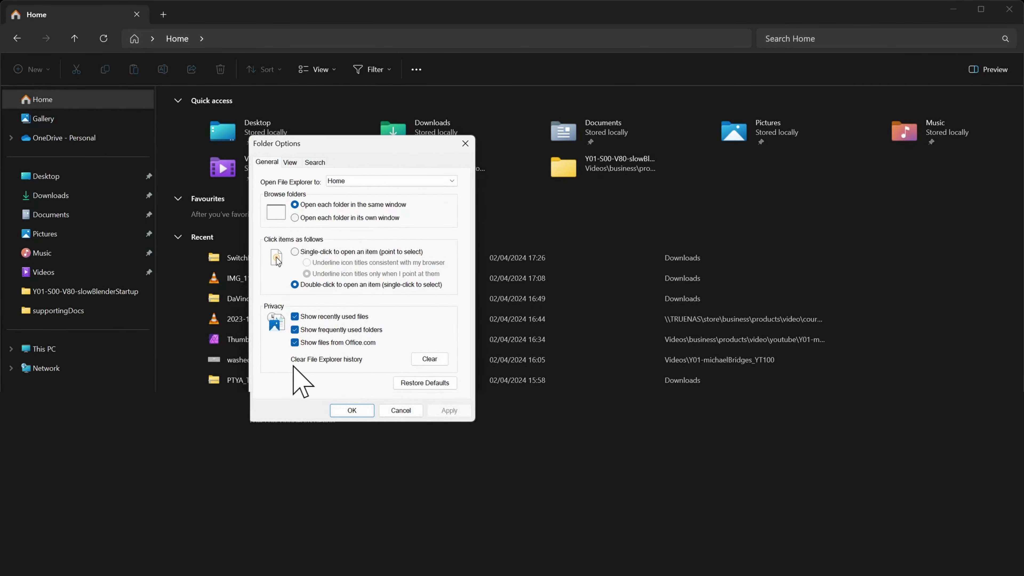